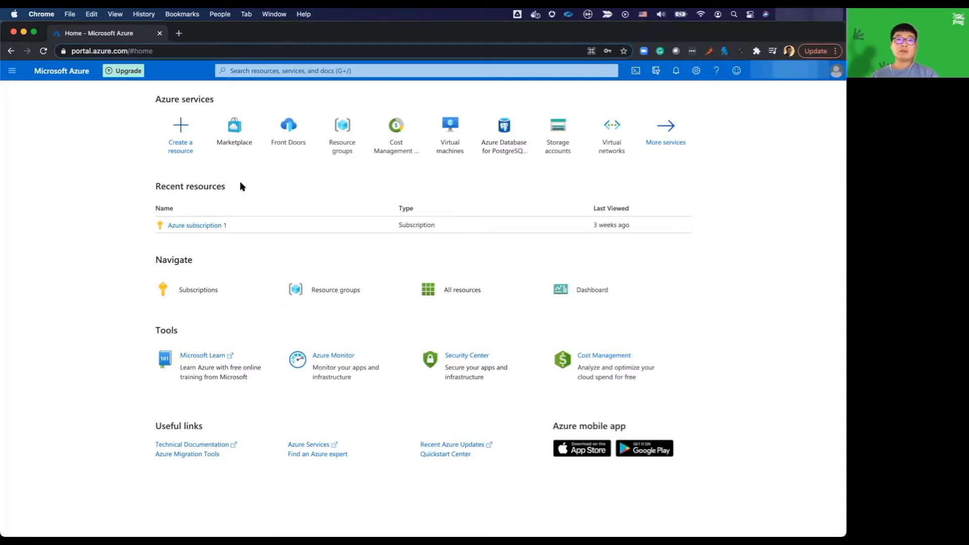
# - Search the Marketplace for 'jfrog' and start creating the JFrog Artifactory Enterprise ARM Template deployment
pyautogui.click(237, 132)
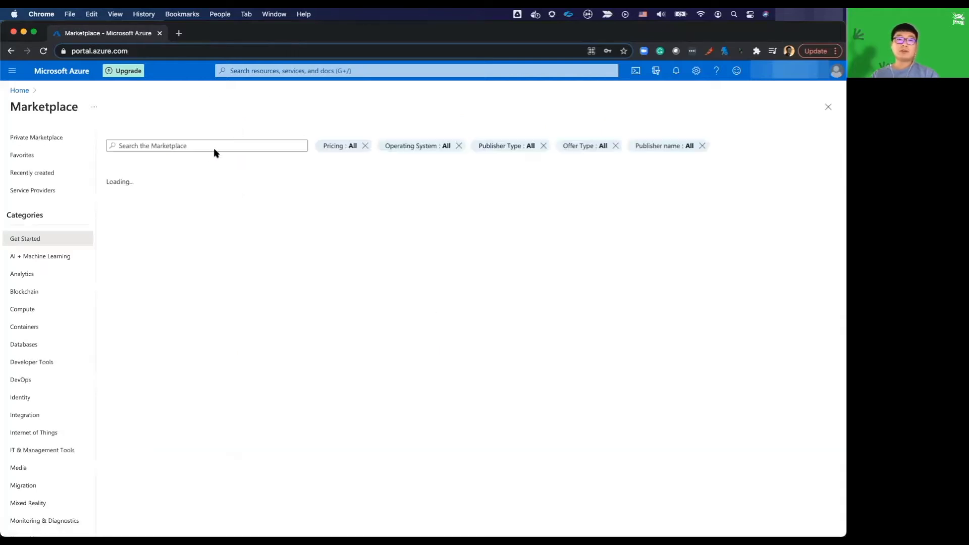
pyautogui.click(228, 145)
pyautogui.write('jfrog')
pyautogui.press('Return')
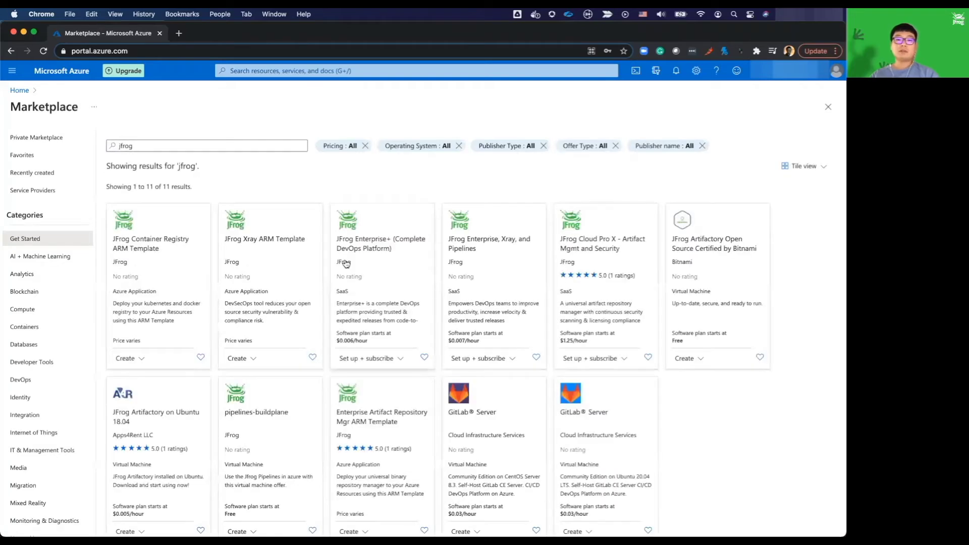
pyautogui.scroll(-2, 345, 270)
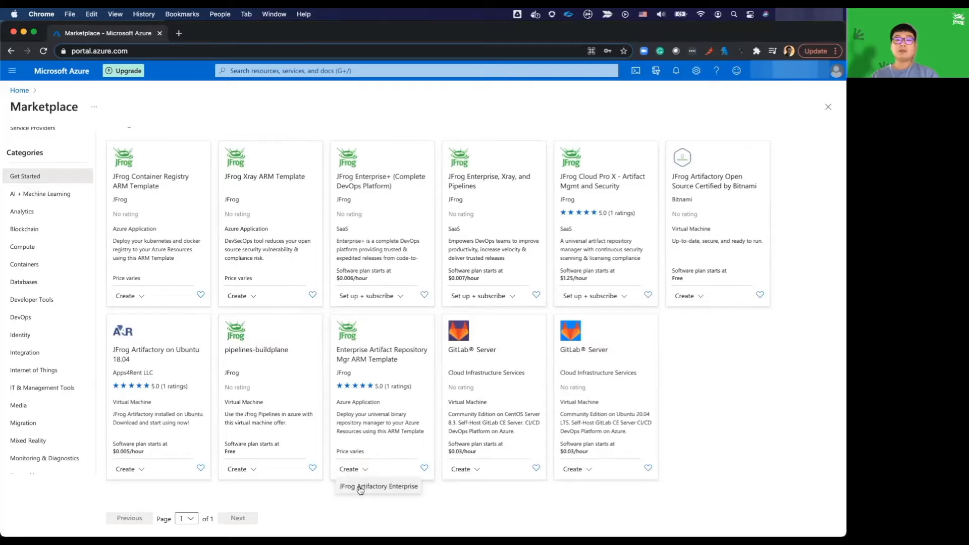
pyautogui.click(360, 488)
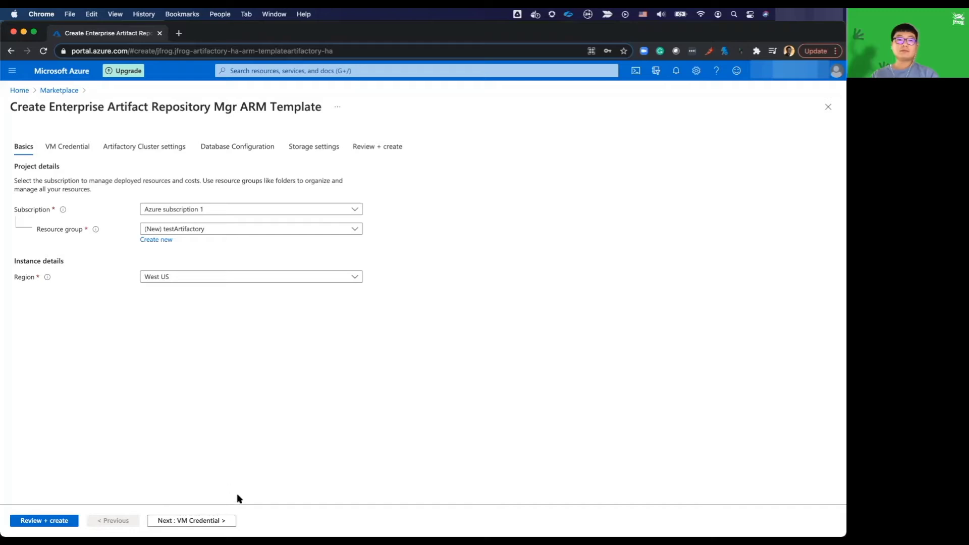
# - Advance through VM Credential to the cluster settings and bring the terminal forward to generate a master key
pyautogui.click(206, 522)
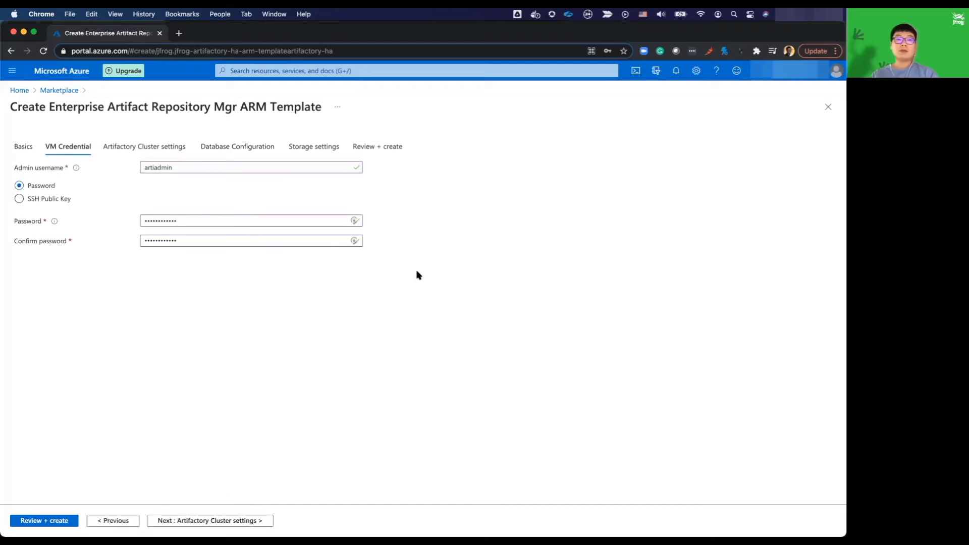
pyautogui.click(212, 520)
pyautogui.press('super+Tab')
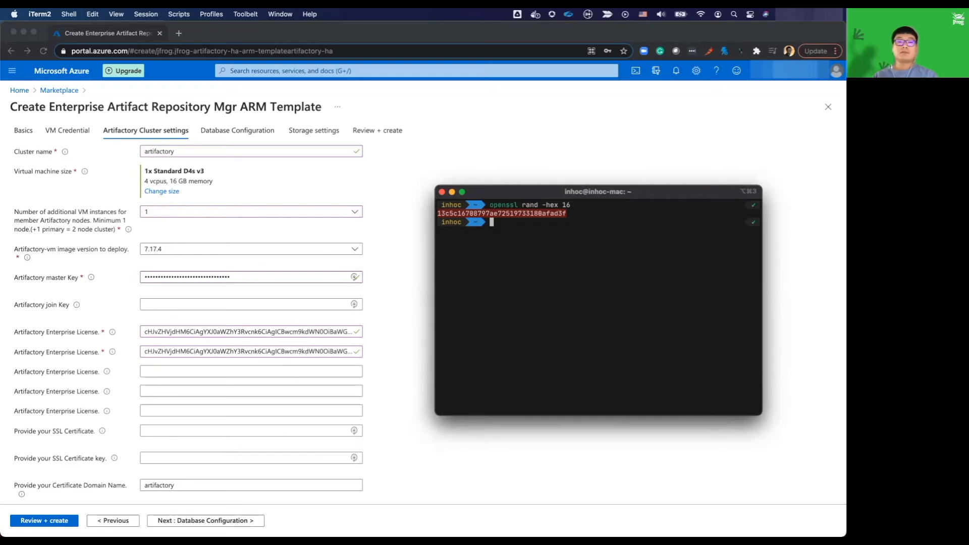
pyautogui.scroll(-3, 254, 494)
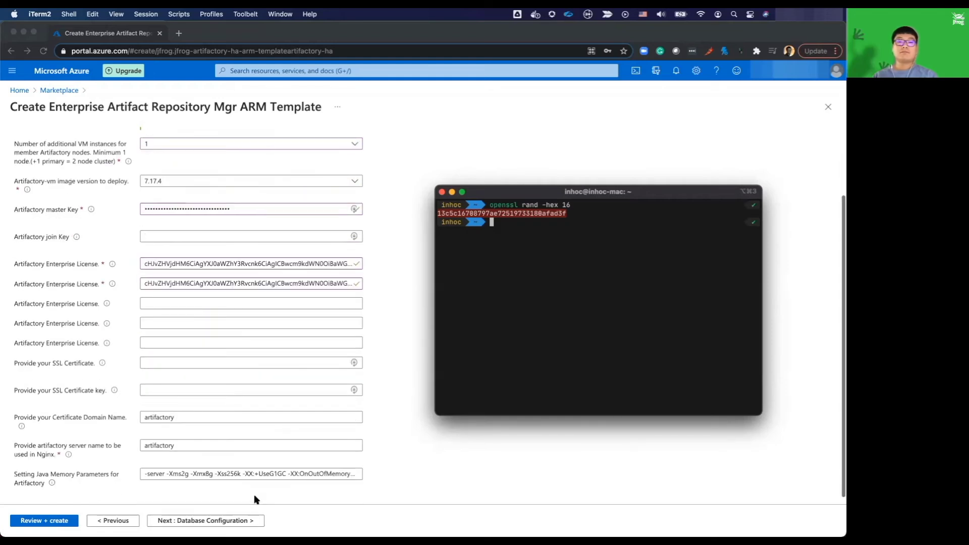
# - Accept a new PostgreSQL instance 'artifactory' and Standard_LRS storage, then proceed to review and validation
pyautogui.click(245, 522)
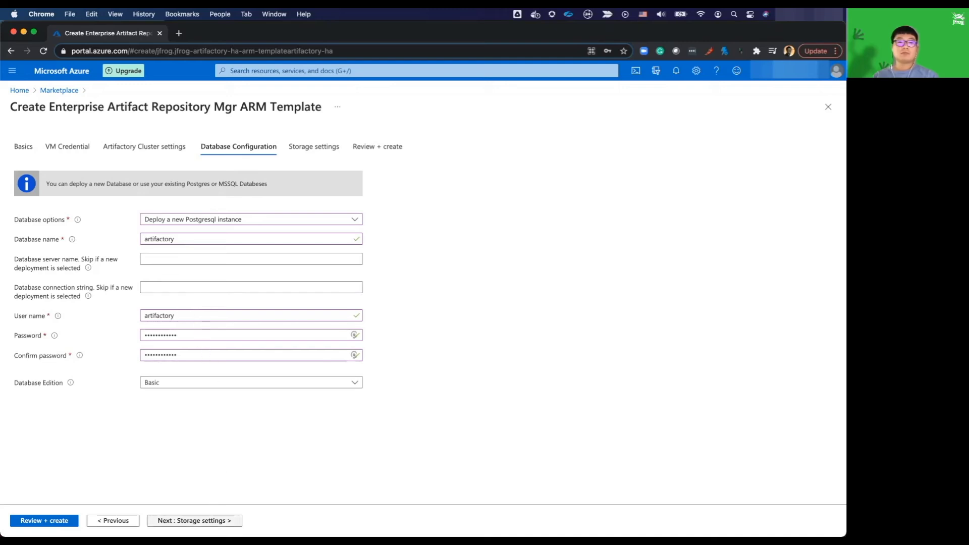
pyautogui.click(193, 520)
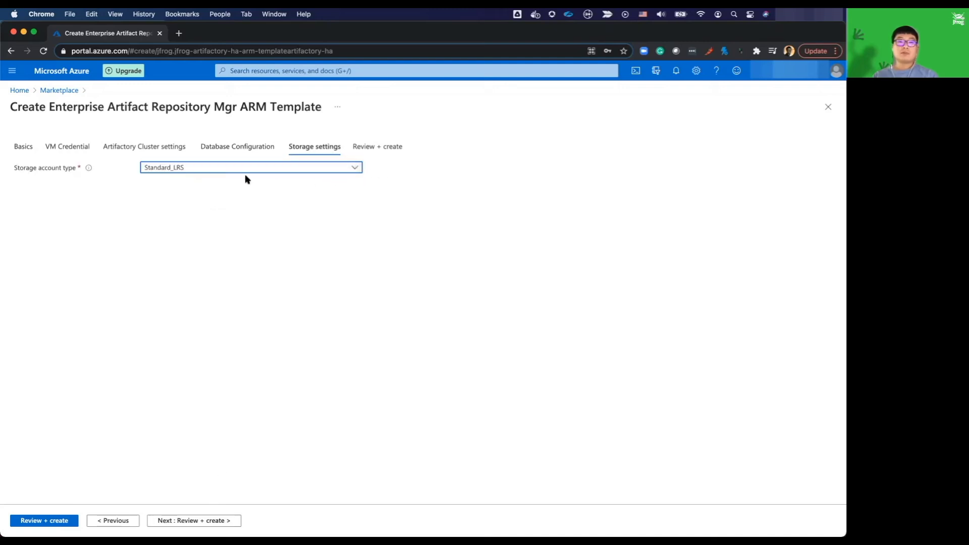
pyautogui.click(181, 520)
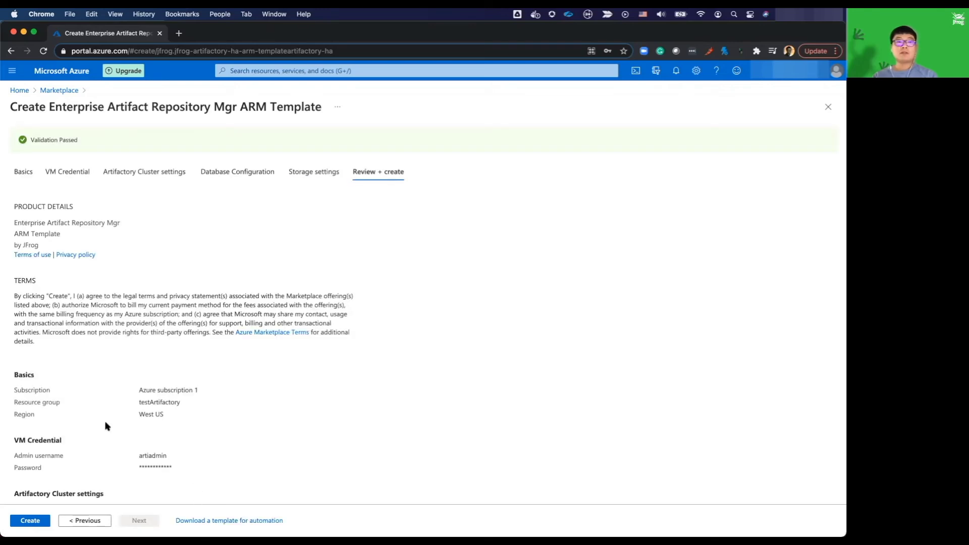
# - Create the validated deployment and check the JFrog service status page for the cluster nodes
pyautogui.click(30, 522)
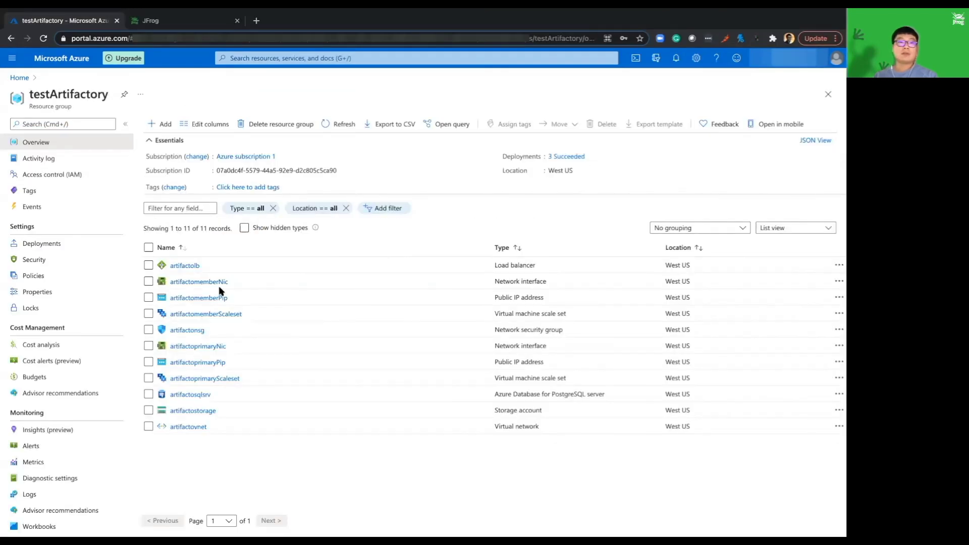
pyautogui.click(175, 23)
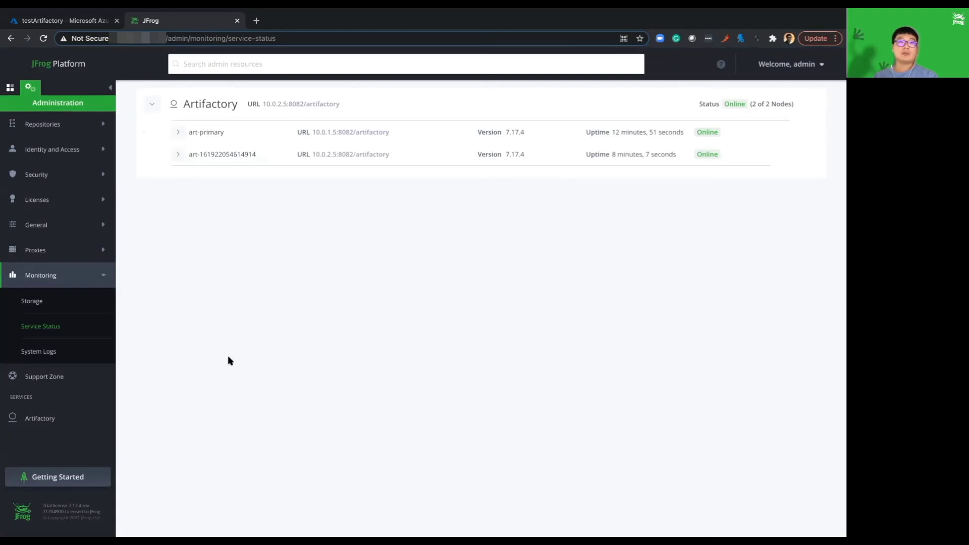